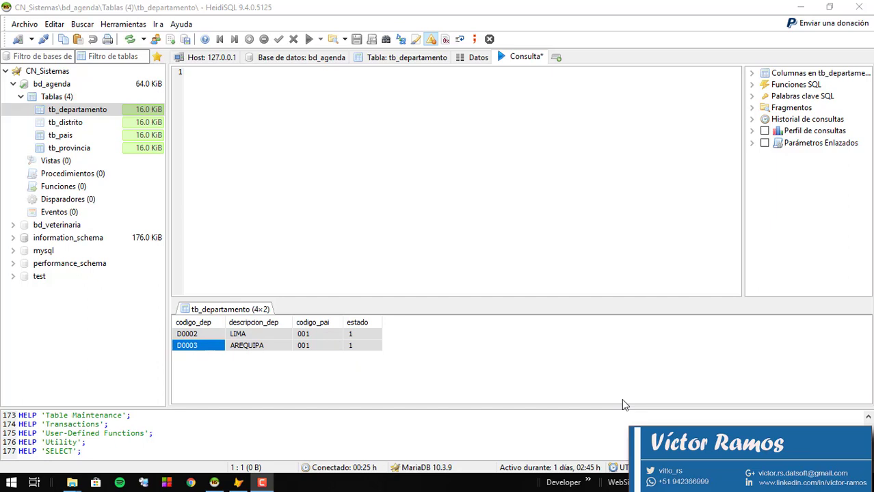
Minimize HeidiSQL after checking the tb_departamento rows (D0002 LIMA, D0003 AREQUIPA).
click(462, 214)
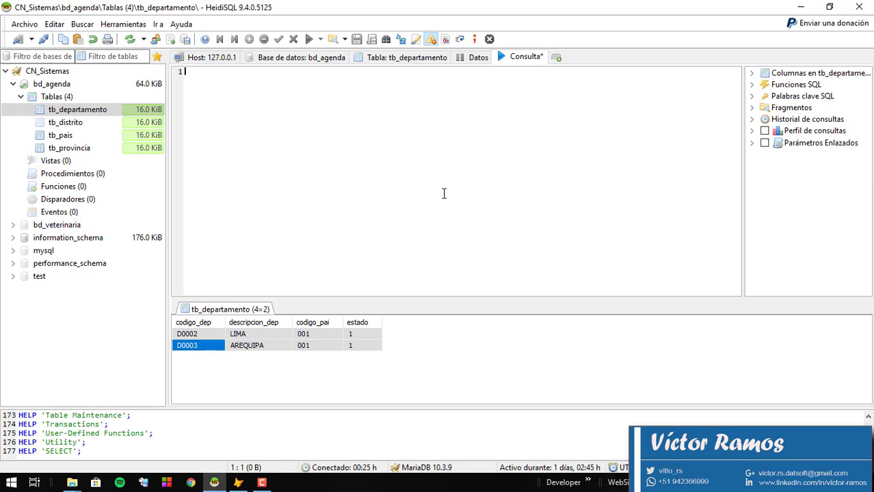
click(799, 7)
Restore the Visual FoxPro window from the taskbar.
click(239, 483)
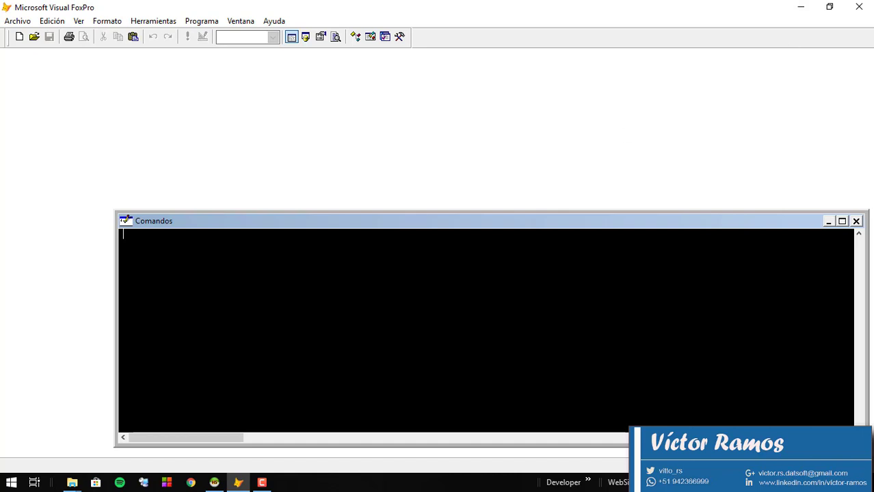
Minimize Visual FoxPro so the desktop is showing.
click(798, 7)
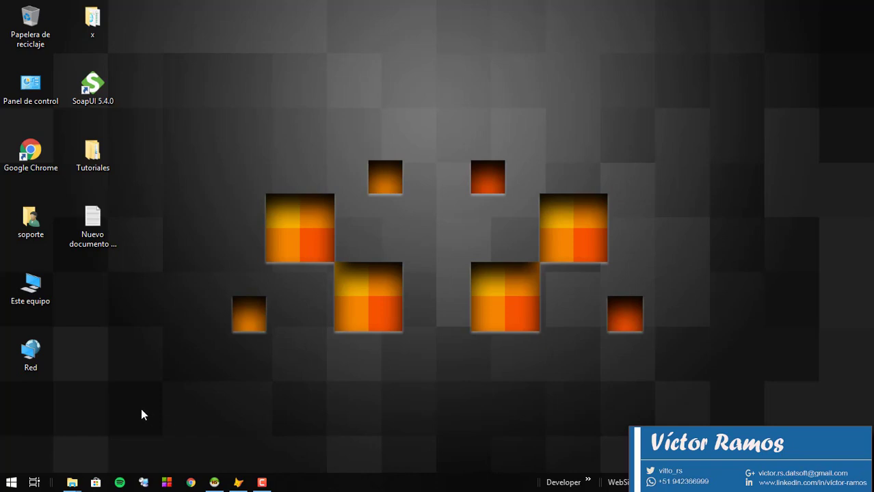
click(12, 482)
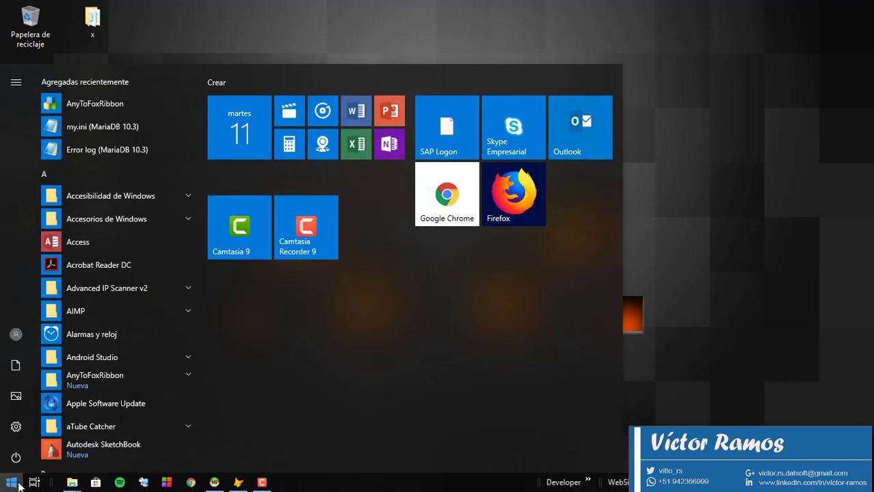
text(odbc)
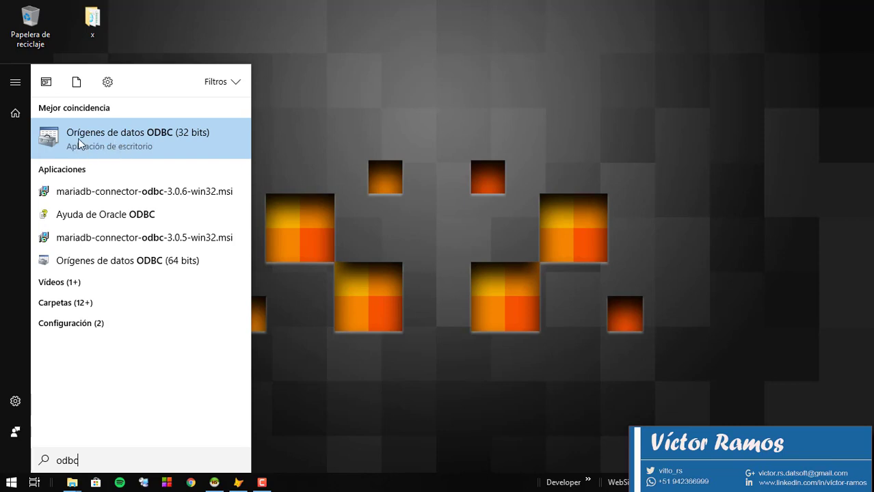
click(389, 130)
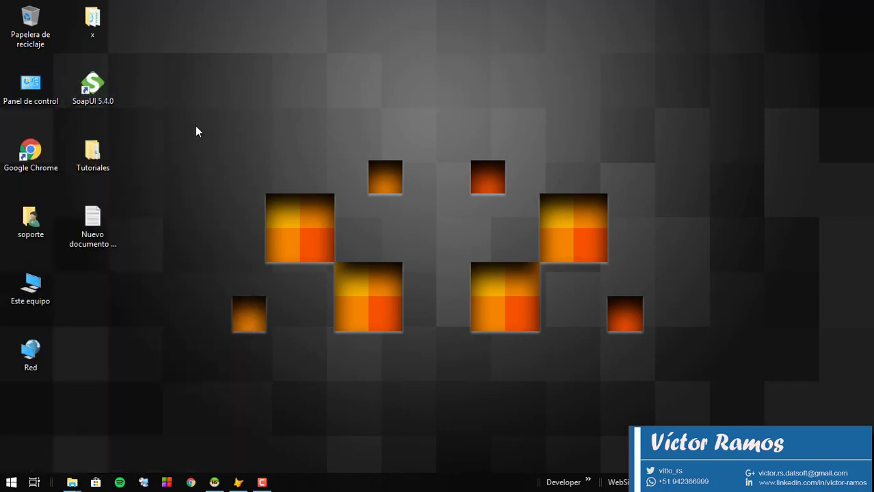
Launch Orígenes de datos ODBC (32 bits) via Panel de control, Sistema y seguridad, Herramientas administrativas.
double_click(33, 83)
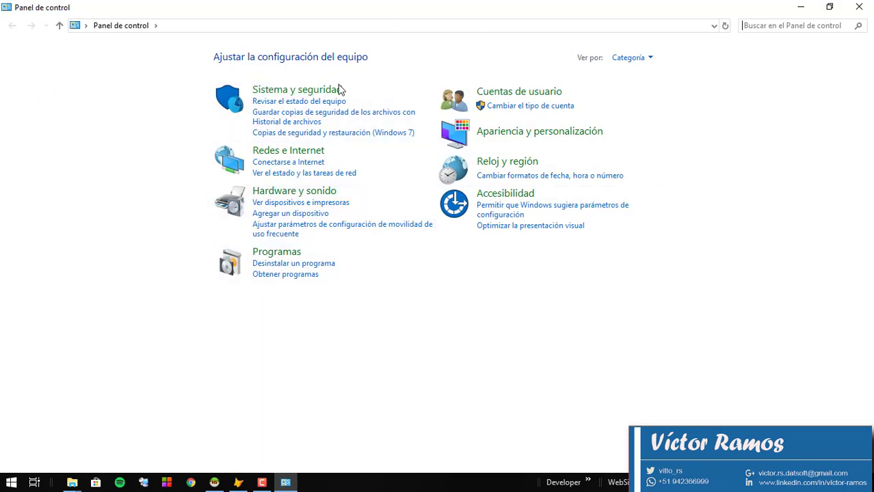
click(292, 91)
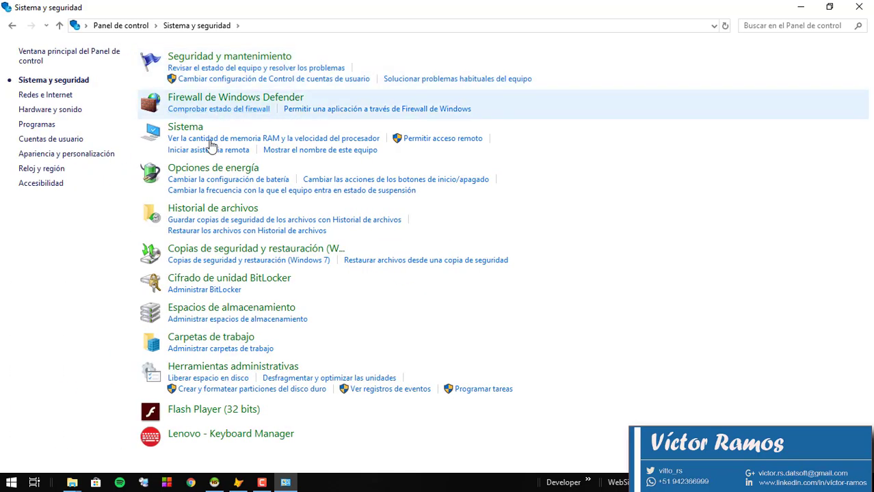
click(203, 371)
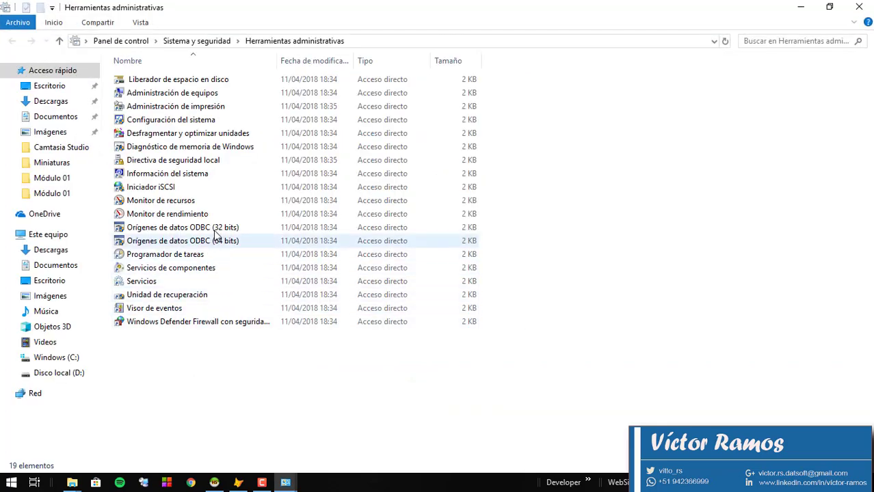
click(213, 229)
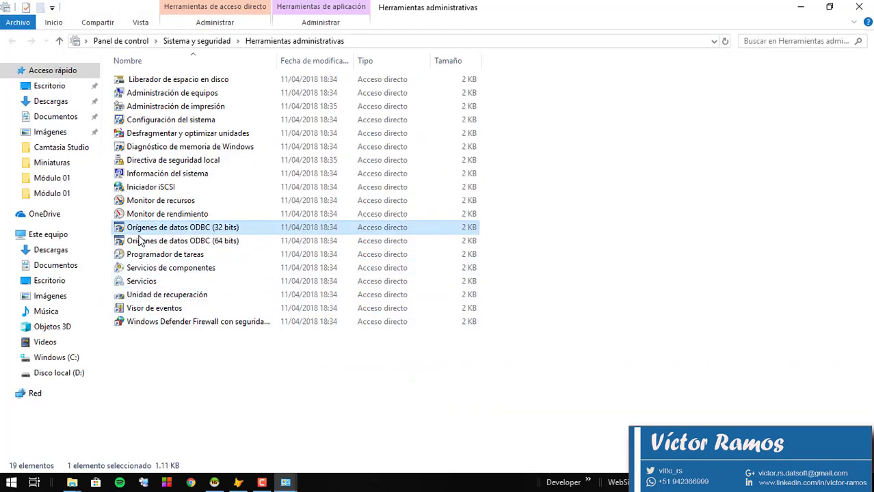
click(224, 242)
click(221, 230)
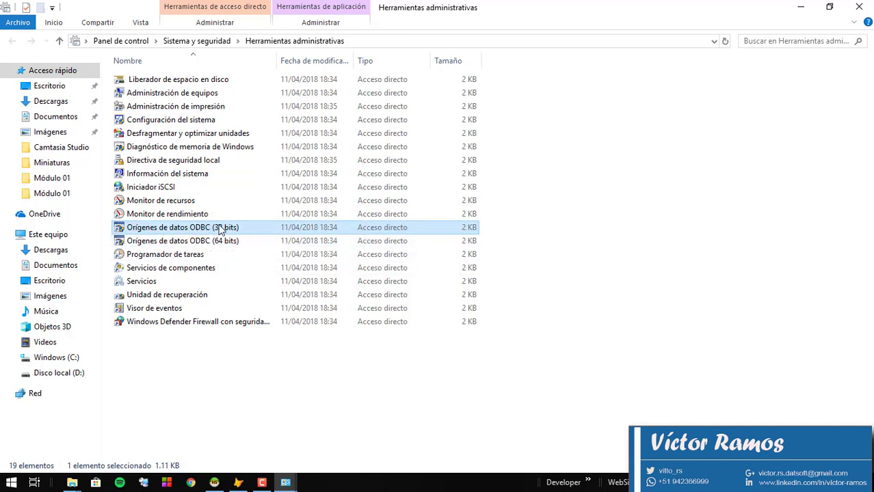
double_click(202, 232)
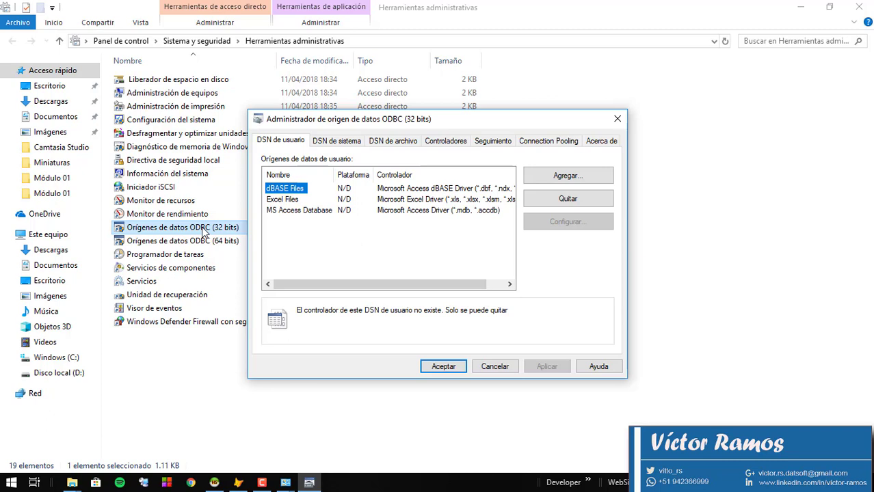
Check the Controladores list for MariaDB ODBC 3.0 Driver, version 3.00.06.00.
click(440, 143)
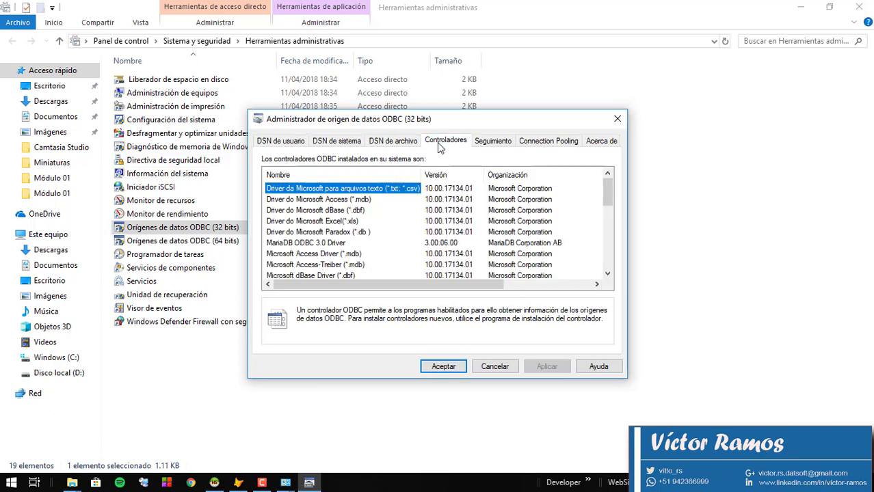
click(319, 244)
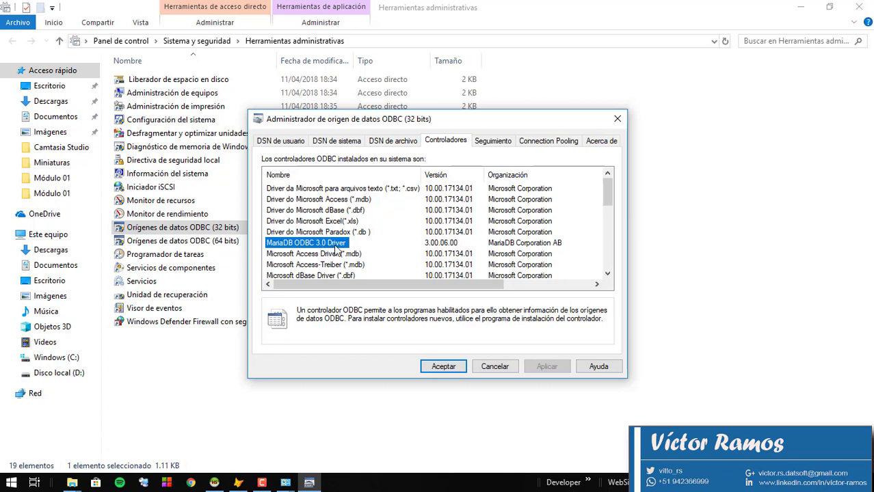
click(431, 244)
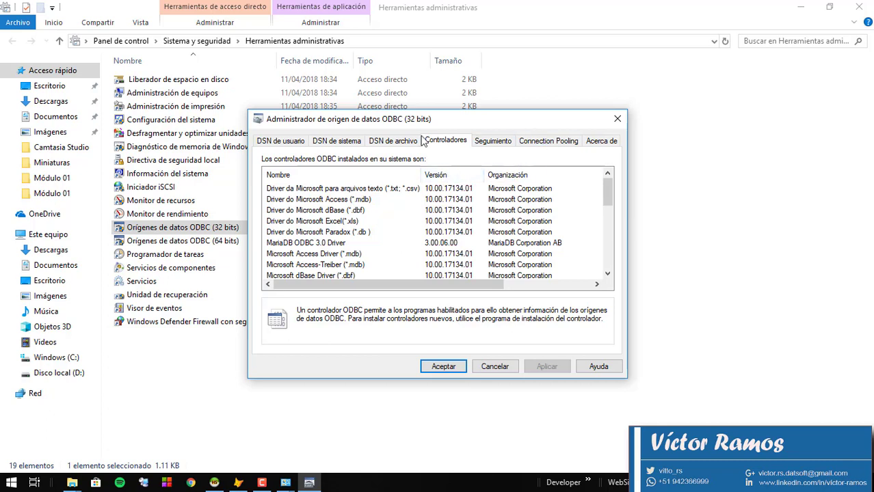
Add a new System DSN using the MariaDB ODBC 3.0 Driver.
click(336, 142)
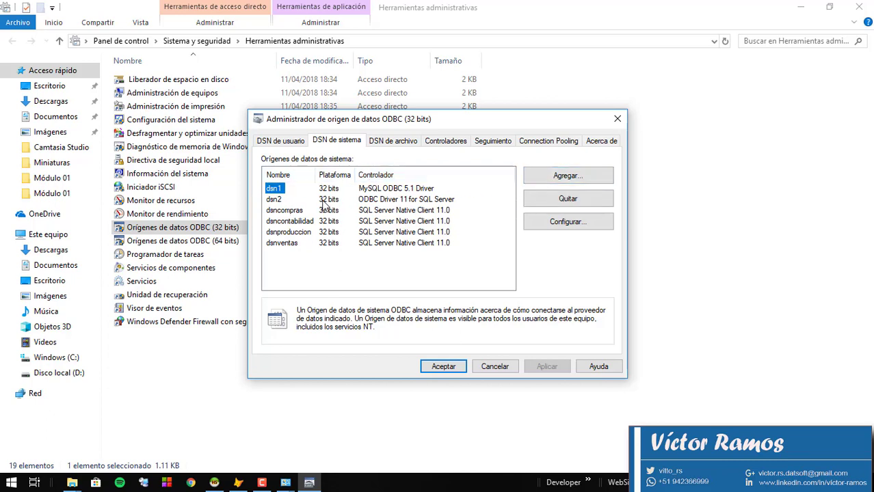
click(567, 178)
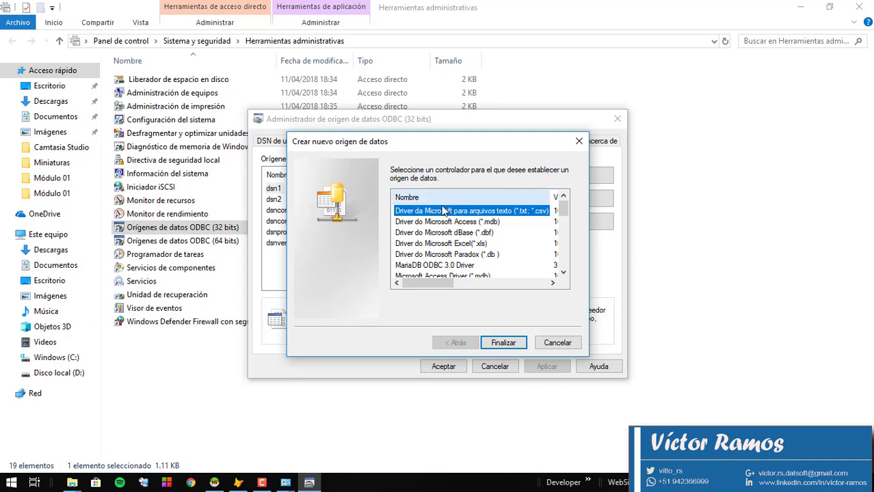
click(426, 267)
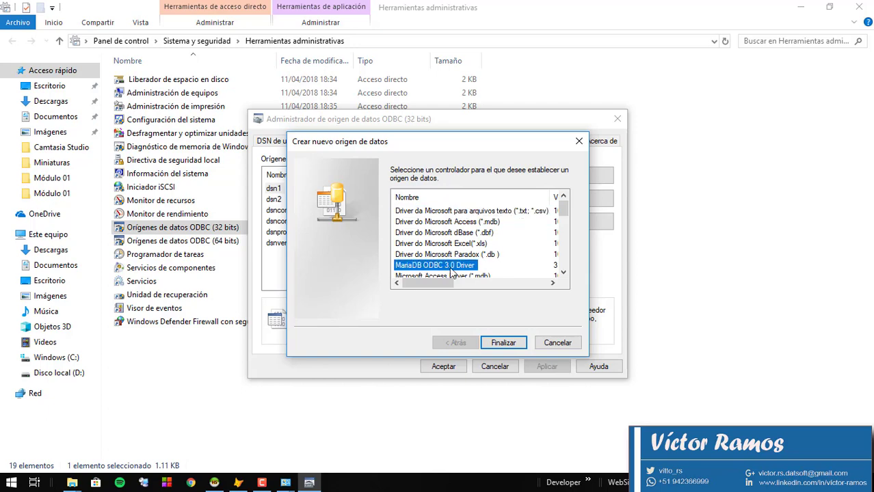
click(505, 343)
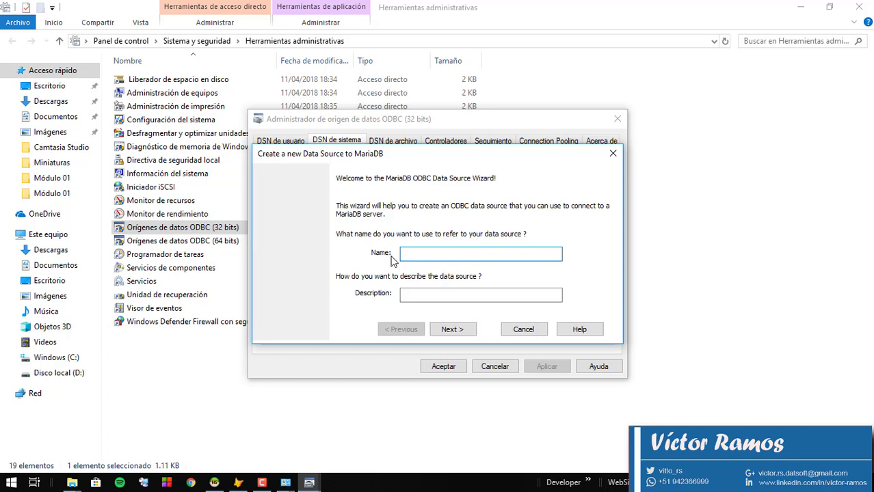
Name the data source DSN_MariaDB, correcting the mistyped CN prefix.
text(CN)
text(_)
text(MariaD)
text(B)
key(Left)
key(Left)
key(BackSpace)
key(BackSpace)
text(DSN)
click(413, 296)
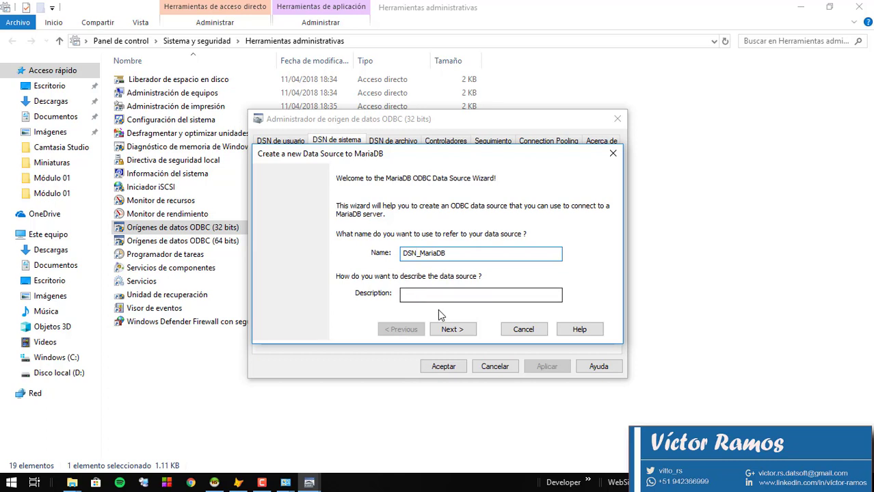
Copy the DSN_MariaDB name and continue to the connection settings page.
drag(452, 253, 394, 252)
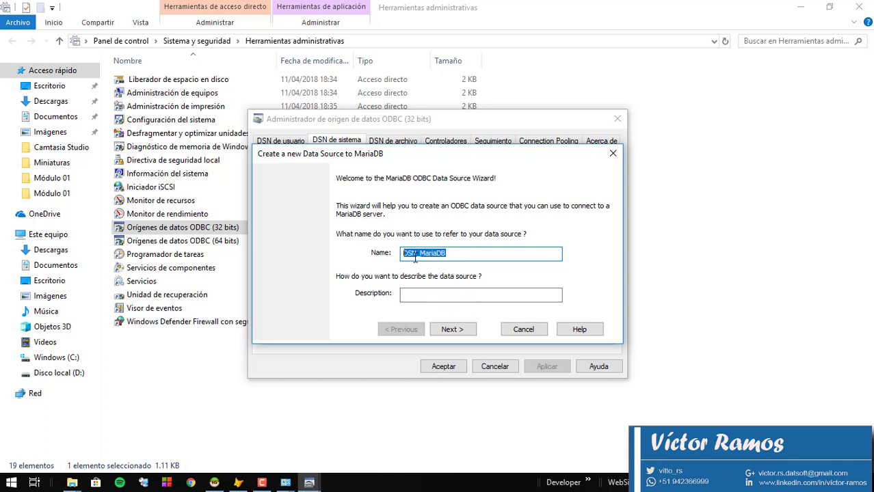
right_click(417, 252)
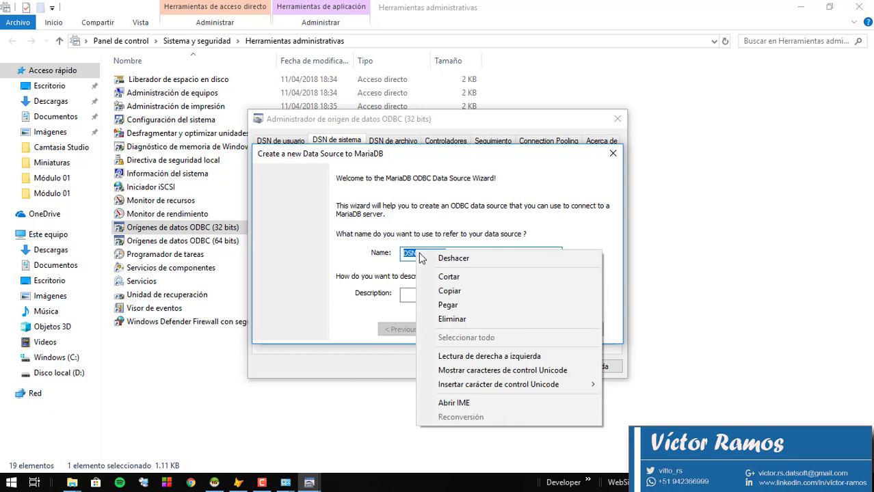
click(442, 292)
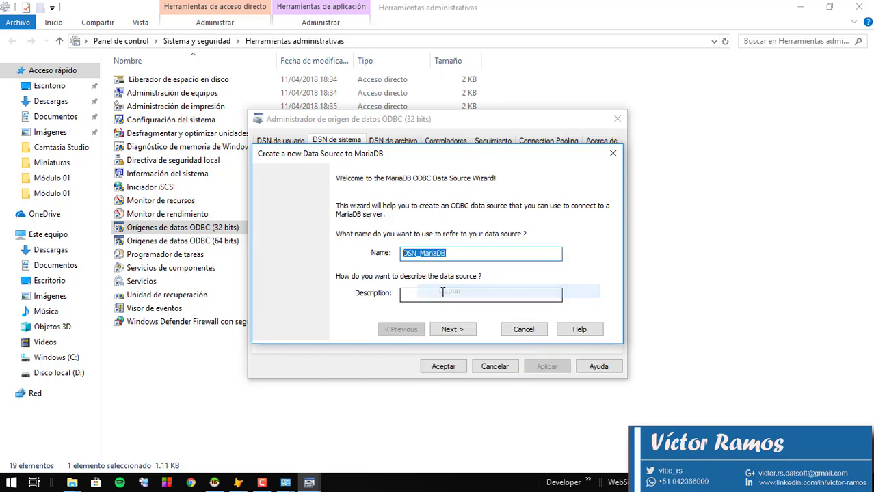
click(450, 328)
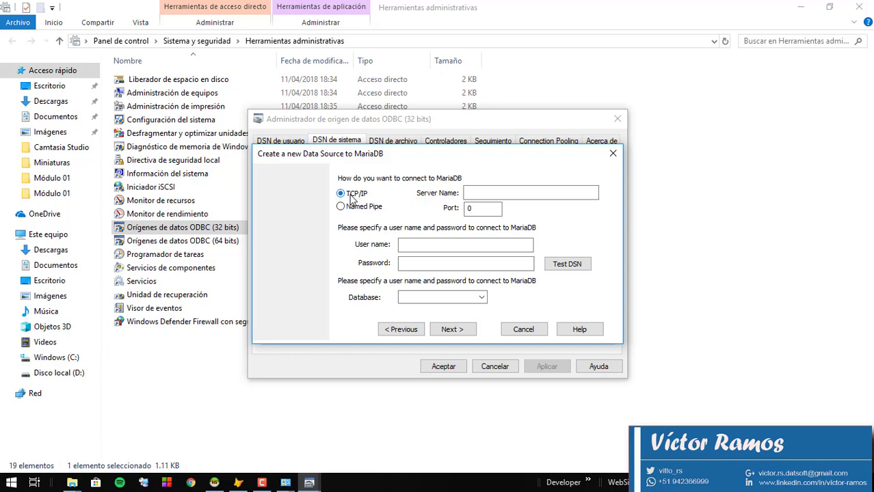
Set Server Name to localhost and Port to 3307 for the TCP/IP connection.
click(478, 192)
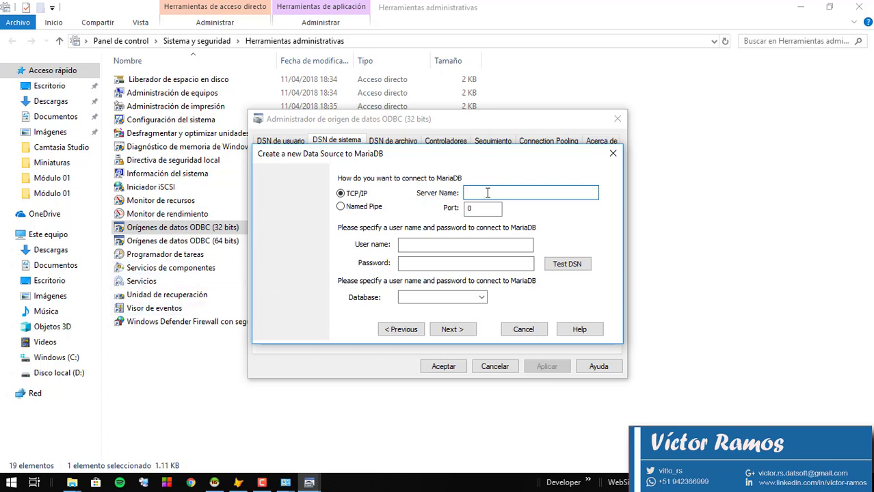
text(localhost)
click(492, 210)
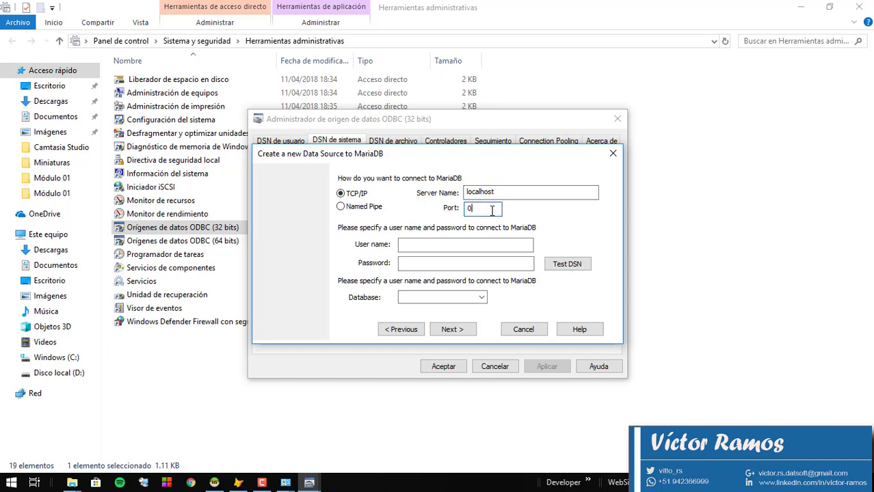
key(BackSpace)
text(3306)
key(BackSpace)
text(7)
click(410, 245)
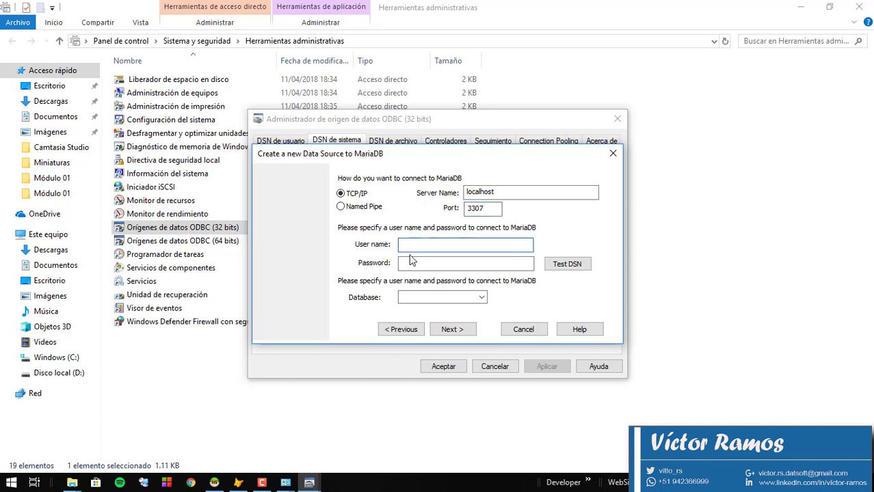
Enter the user name sistemas and that user's password.
click(410, 262)
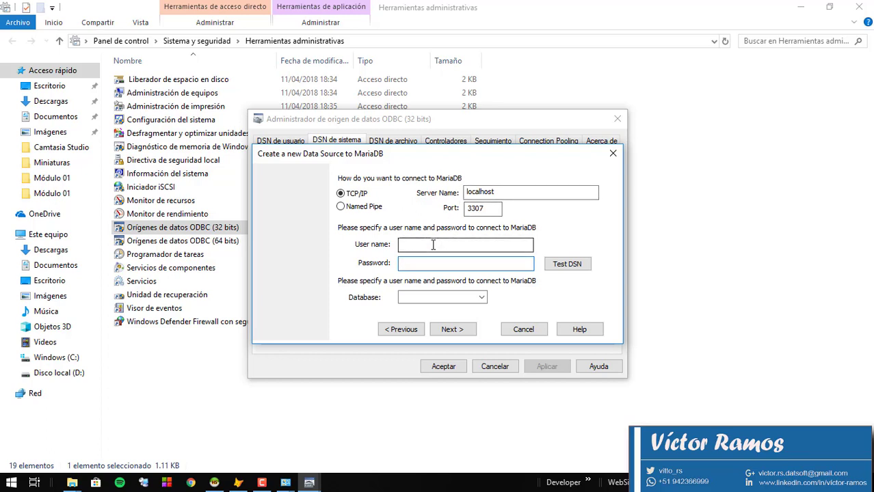
click(433, 244)
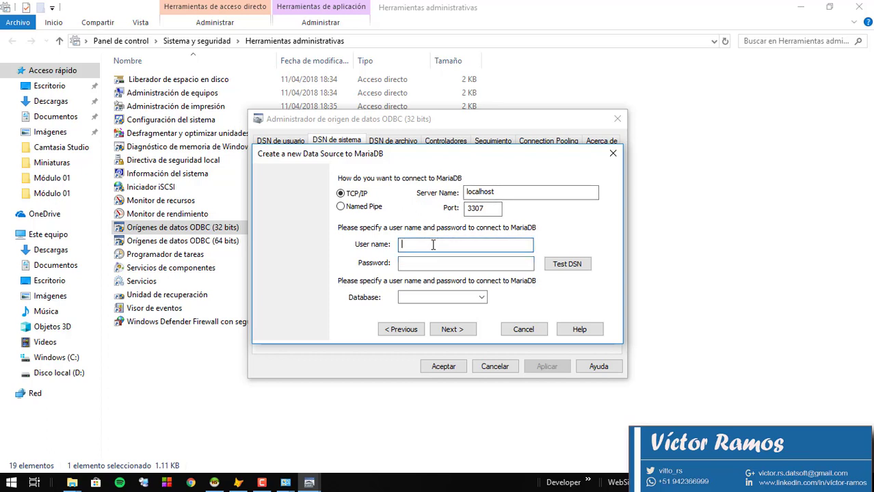
text(sistemas)
key(Tab)
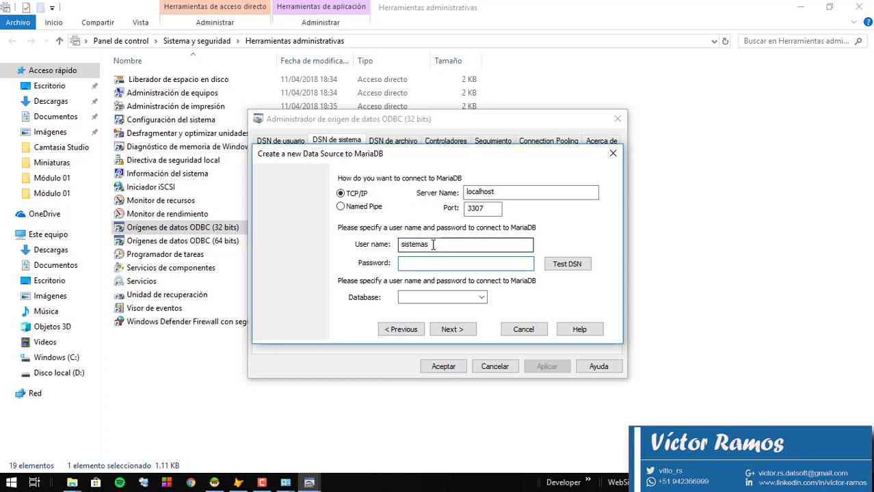
text(1234567890)
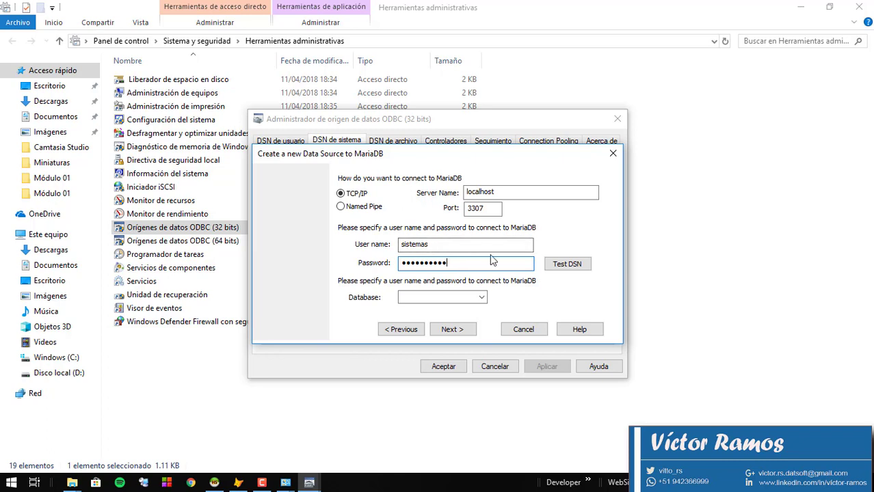
Test the DSN, confirm it connects to 10.3.9-MariaDB, and close the message.
click(573, 269)
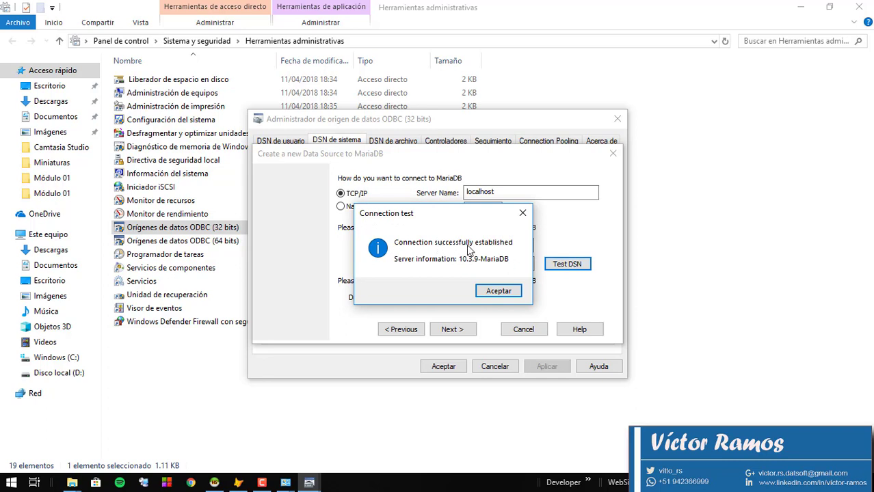
drag(407, 214, 619, 142)
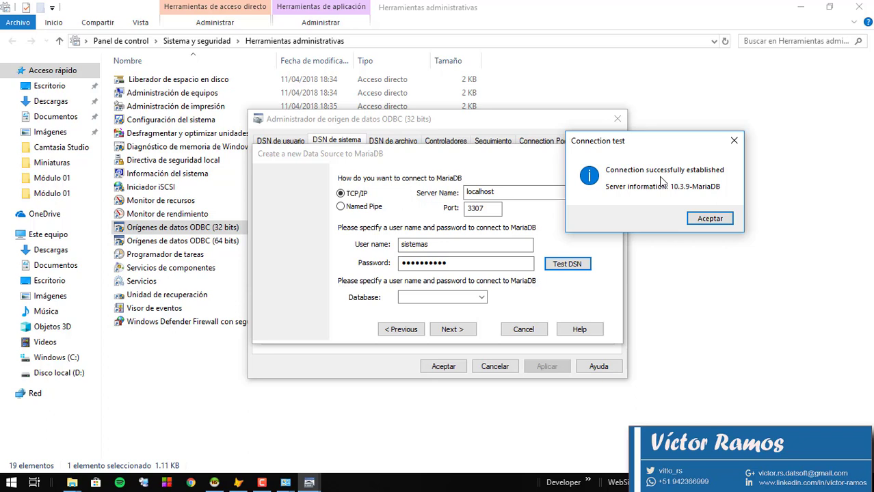
click(709, 219)
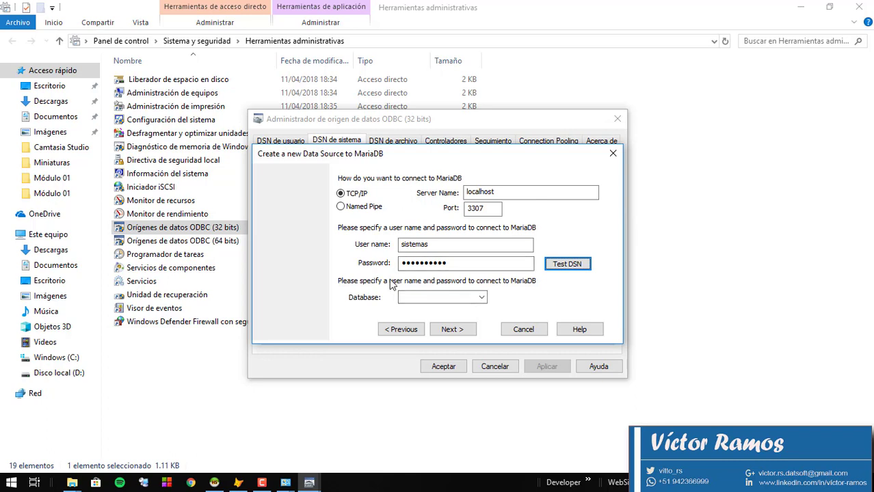
Choose bd_agenda as the database, pass the initial-statement and SSL pages, and finish the wizard.
click(479, 298)
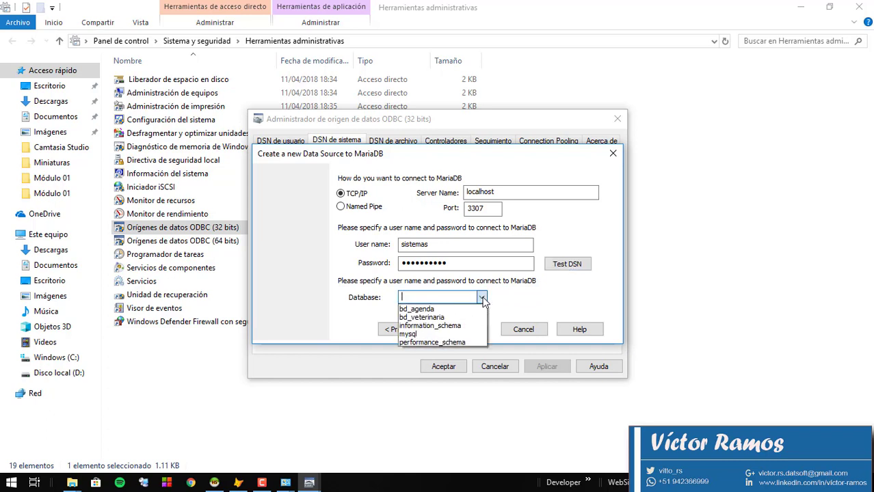
click(414, 312)
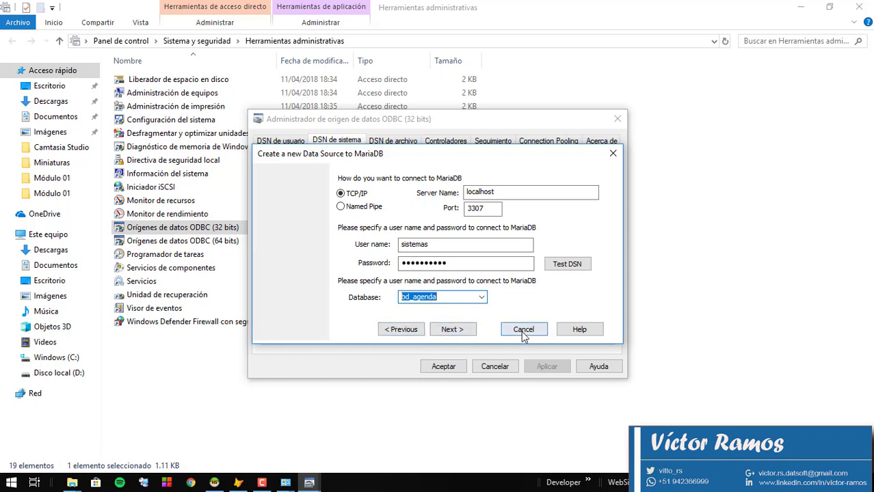
click(448, 330)
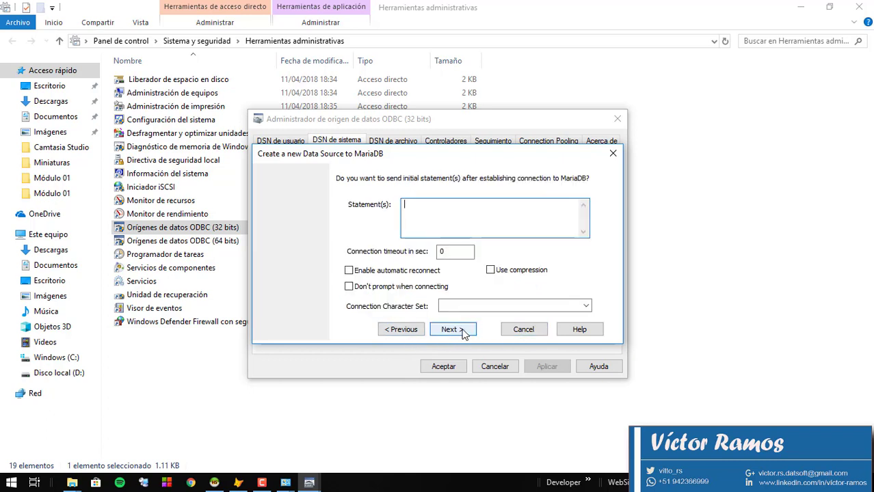
click(463, 333)
click(463, 333)
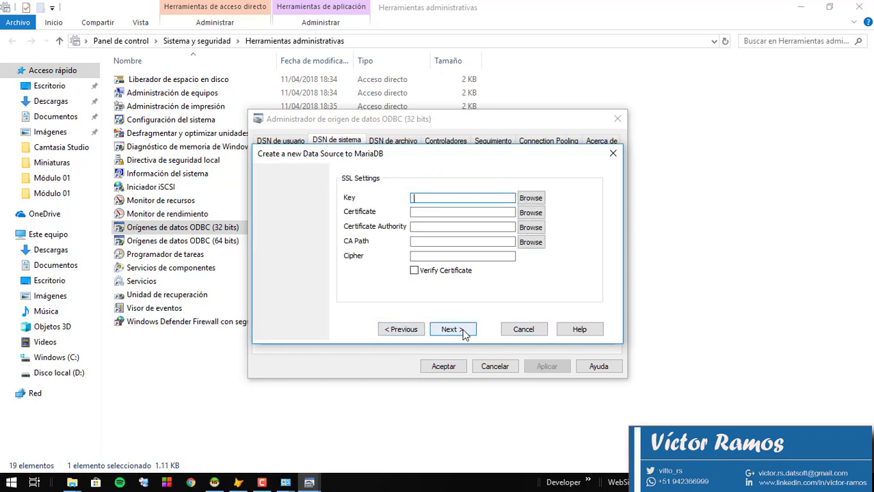
click(463, 333)
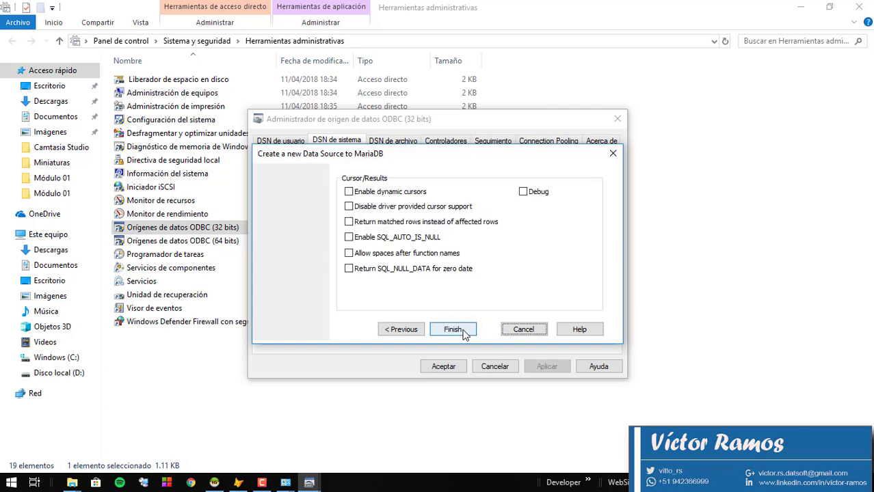
click(453, 329)
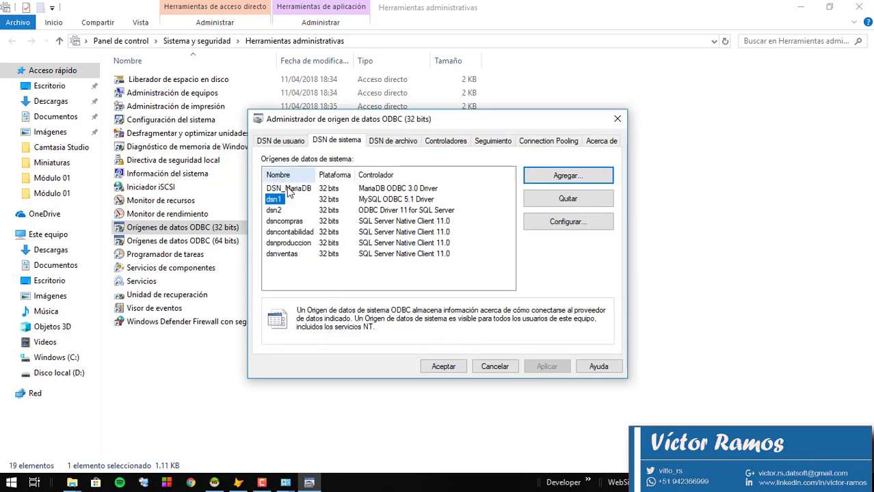
click(288, 189)
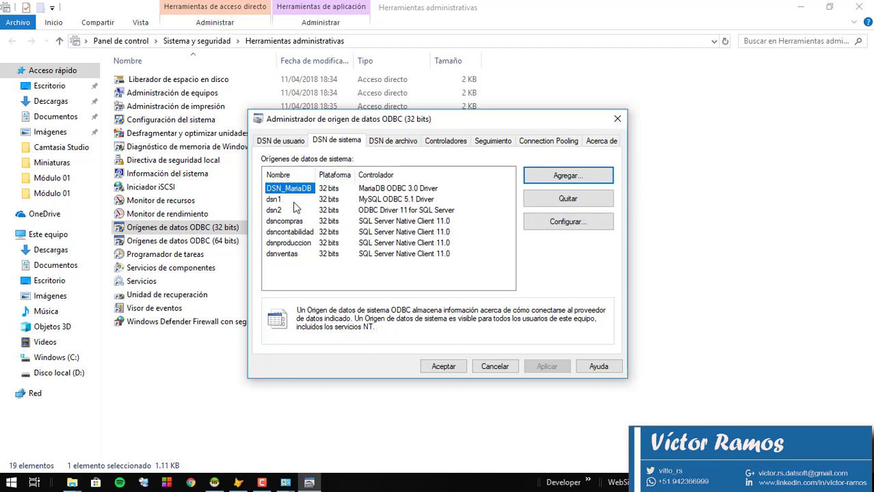
click(264, 483)
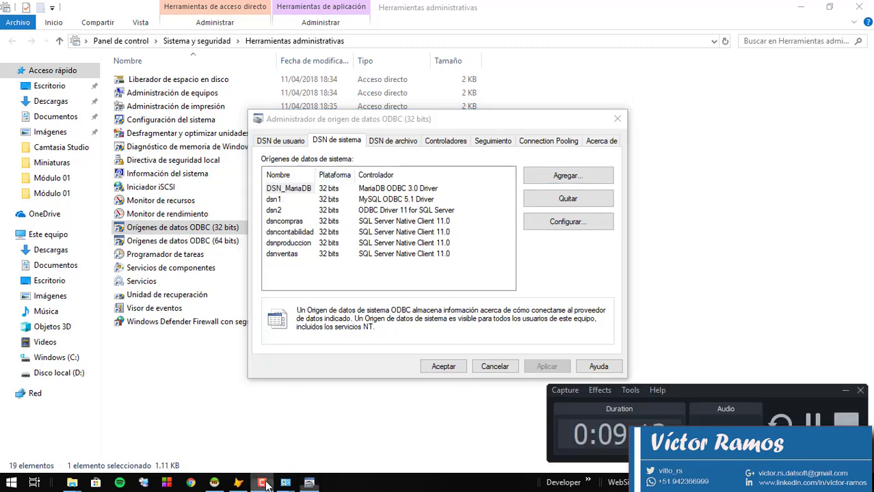